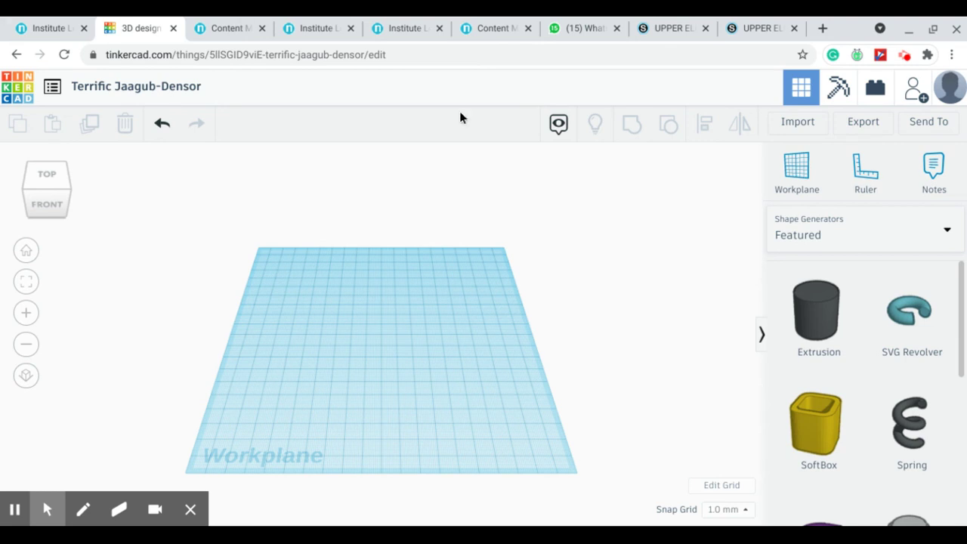
# Rename the untitled design to 'freeshape practice' and commit the name
pyautogui.click(159, 90)
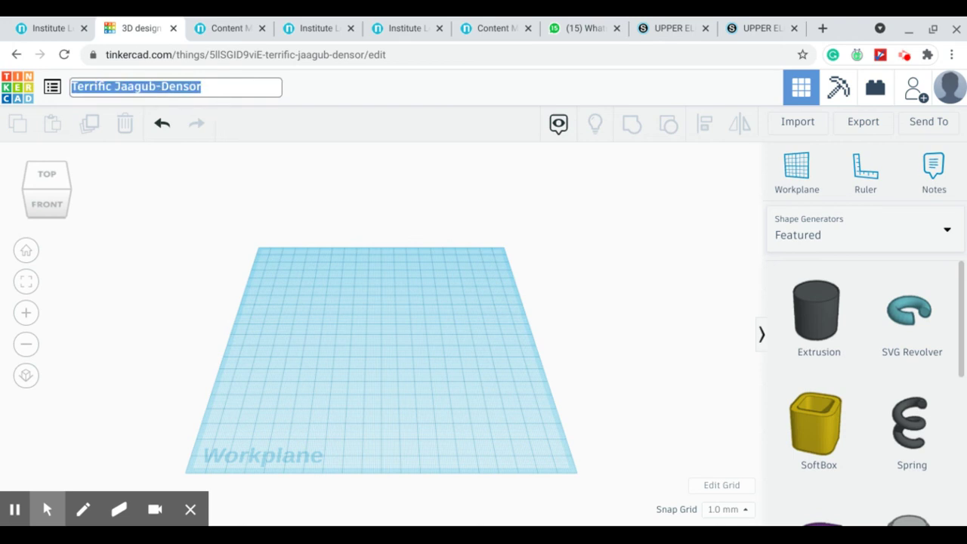
pyautogui.write('freeshap')
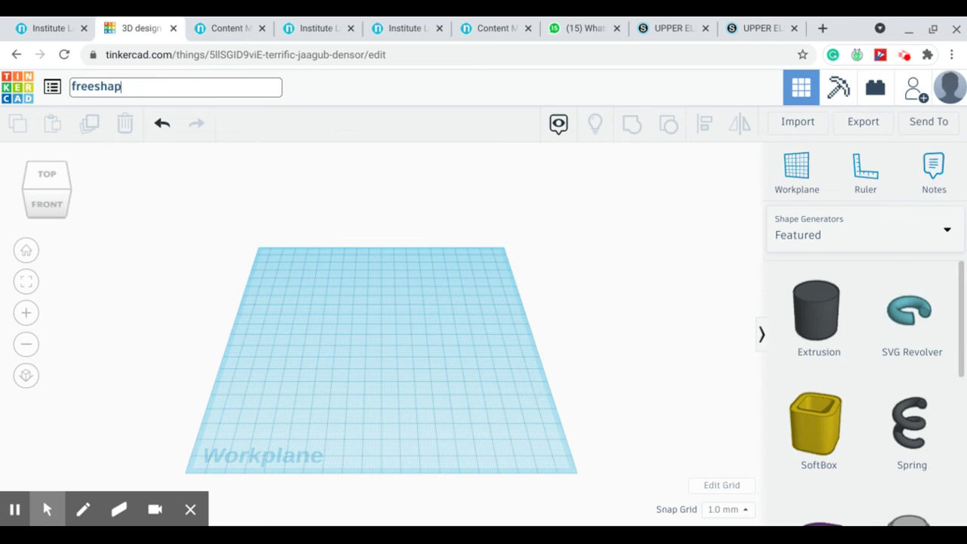
pyautogui.write('e pract')
pyautogui.write('ice')
pyautogui.press('Return')
pyautogui.click(159, 220)
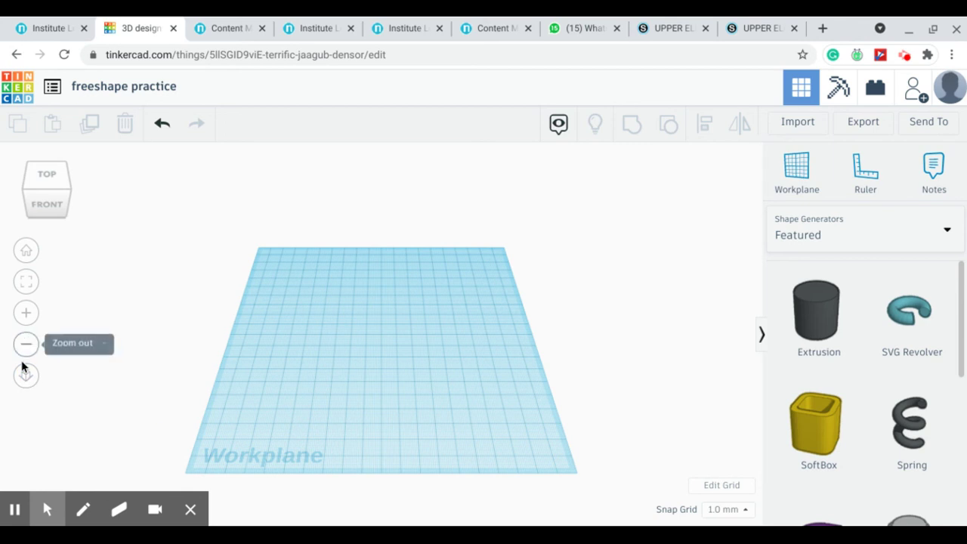
# Switch to orthographic projection and look straight down using the view cube's TOP face
pyautogui.click(25, 374)
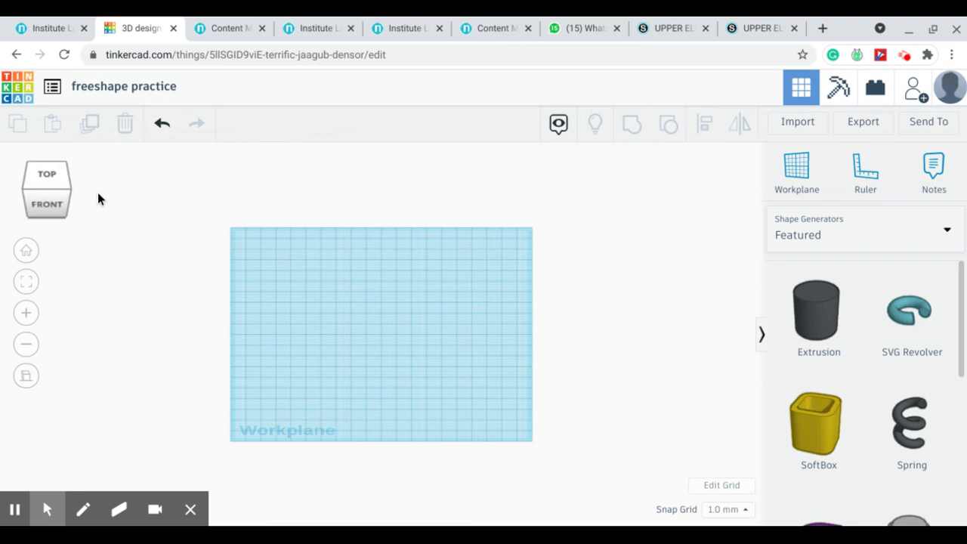
pyautogui.click(43, 176)
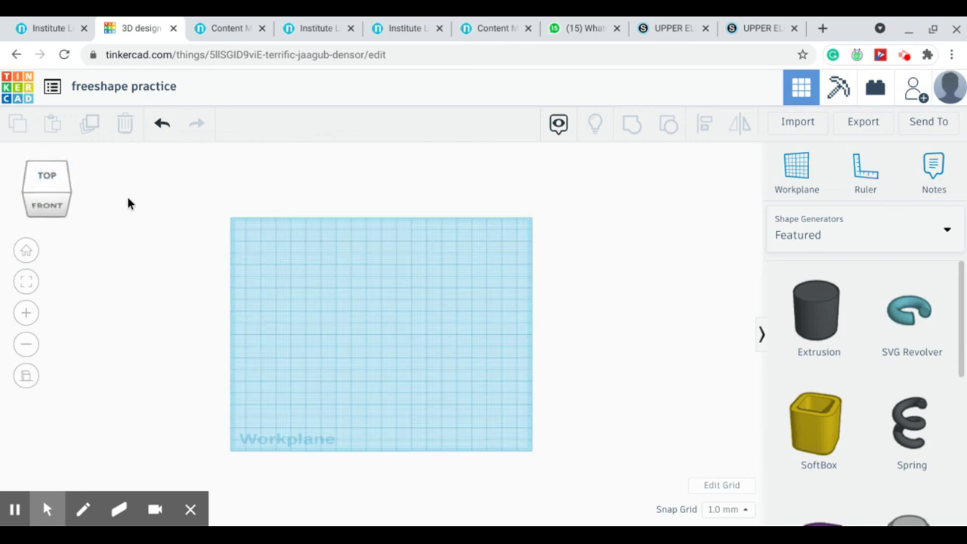
pyautogui.click(50, 179)
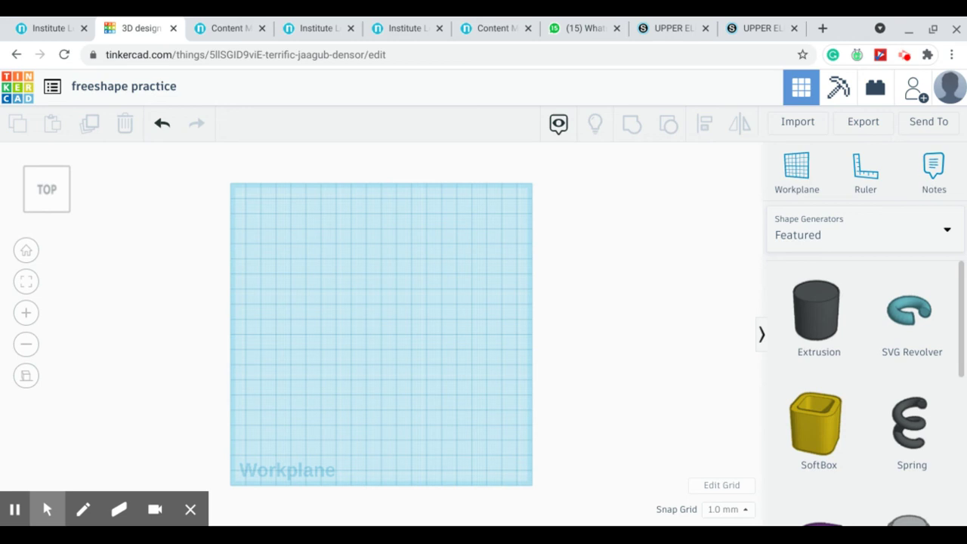
pyautogui.click(949, 232)
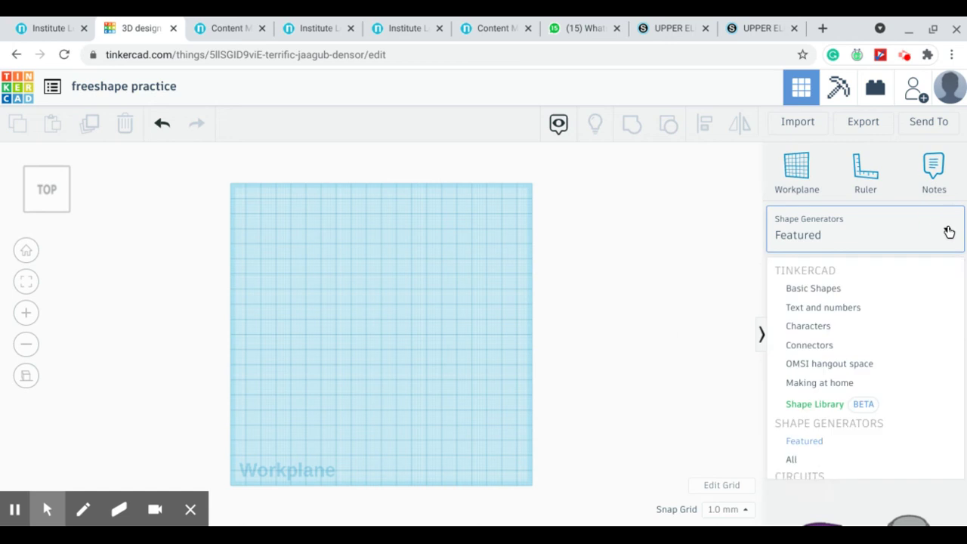
pyautogui.click(825, 293)
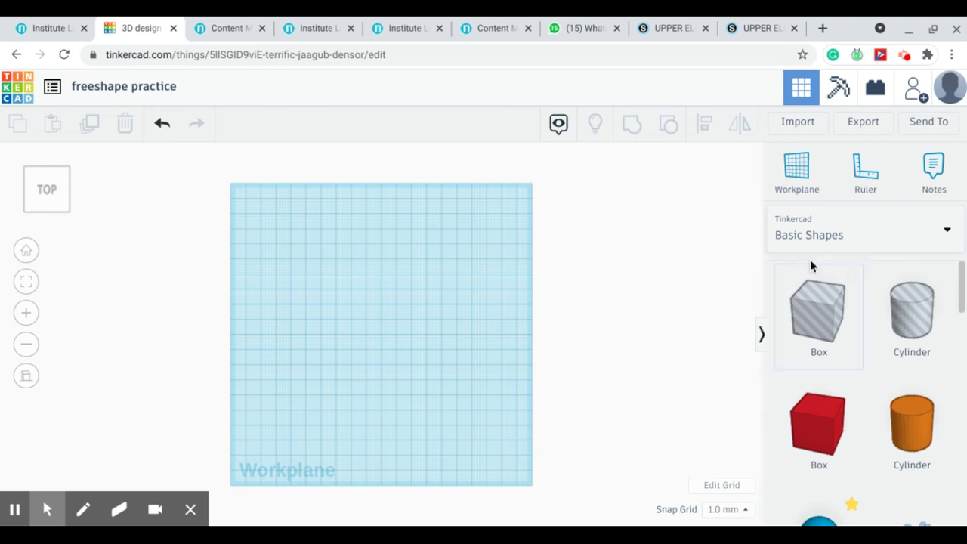
pyautogui.click(949, 238)
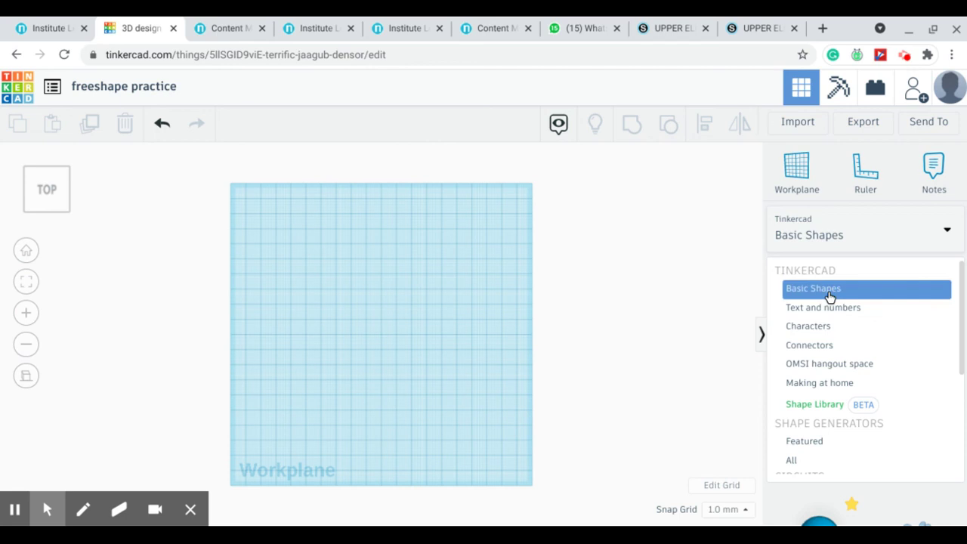
pyautogui.click(818, 445)
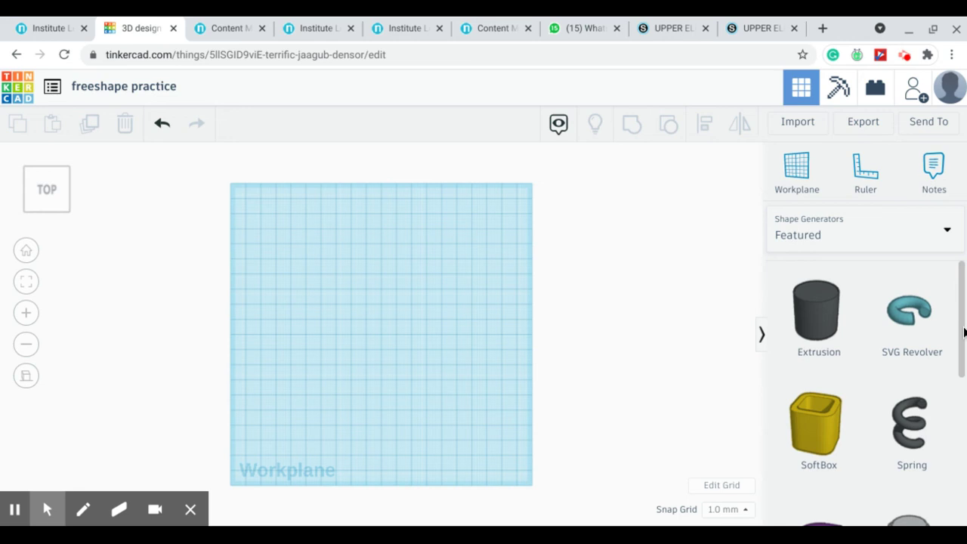
# Place a 20 x 20 mm Extrusion shape at the workplane centre with its profile editor open
pyautogui.moveTo(963, 333); pyautogui.dragTo(960, 302)
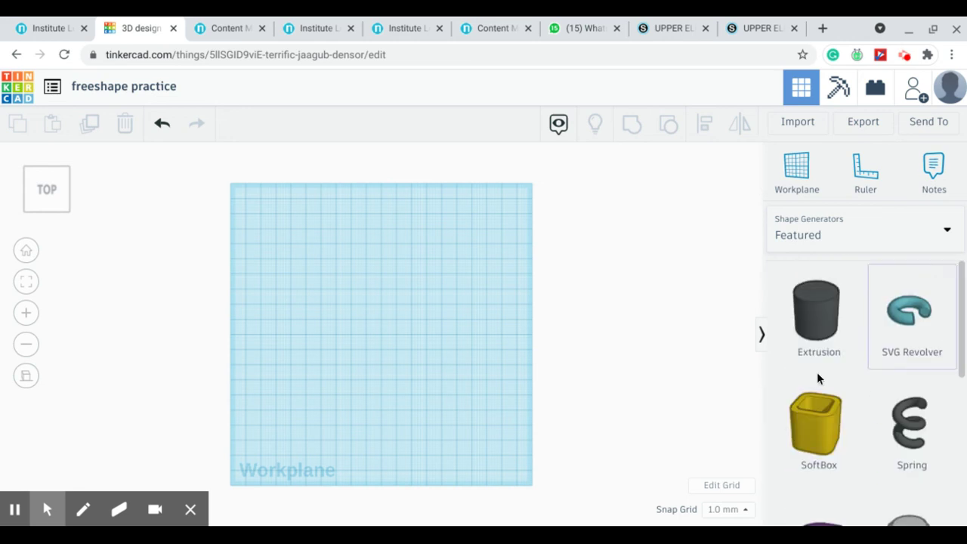
pyautogui.moveTo(818, 315)
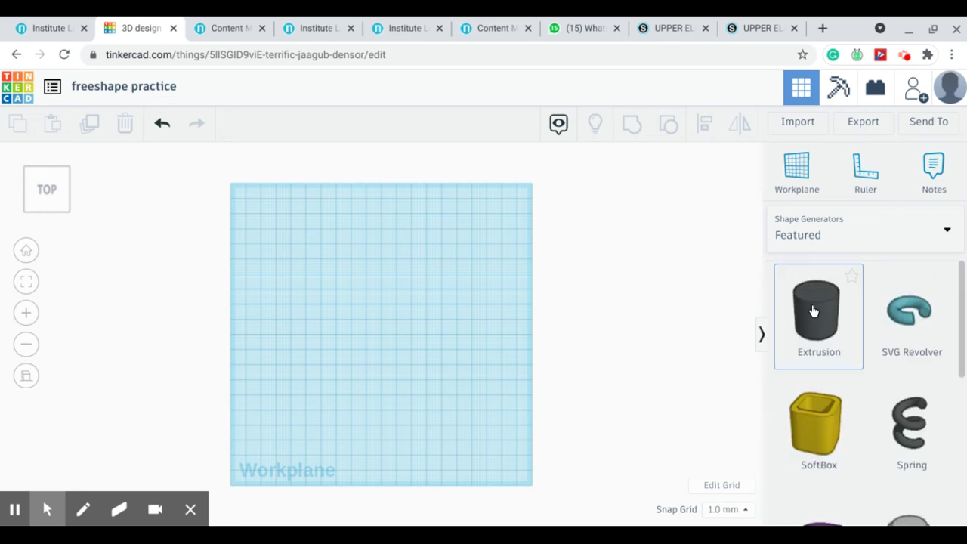
pyautogui.moveTo(813, 311)
pyautogui.mouseDown()
pyautogui.moveTo(306, 329)
pyautogui.moveTo(378, 329)
pyautogui.mouseUp()
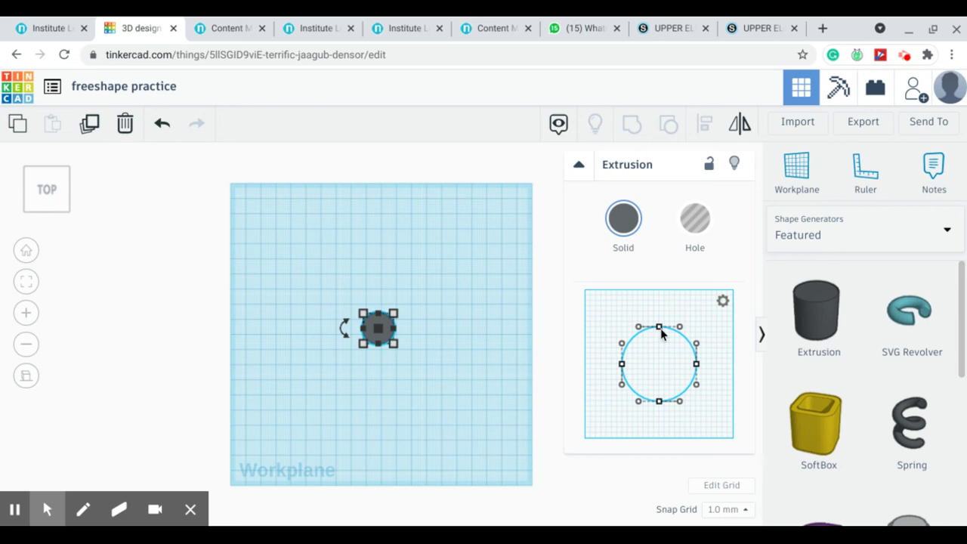
# Drag the profile's top, left, right and bottom points to turn the circle into a wide oval
pyautogui.click(659, 327)
pyautogui.moveTo(658, 327); pyautogui.dragTo(660, 302)
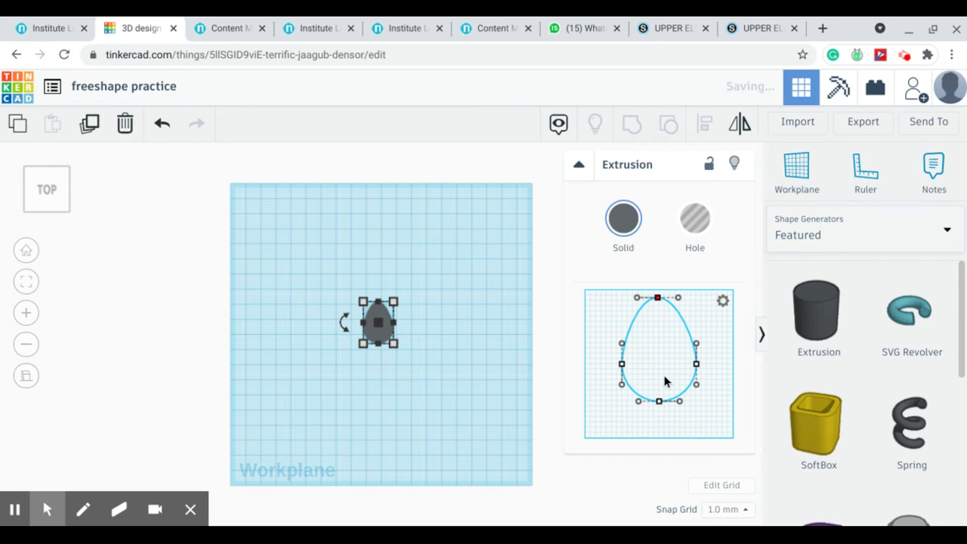
pyautogui.moveTo(658, 298)
pyautogui.mouseDown()
pyautogui.moveTo(659, 379)
pyautogui.moveTo(657, 324)
pyautogui.moveTo(613, 312)
pyautogui.moveTo(688, 310)
pyautogui.moveTo(658, 335)
pyautogui.mouseUp()
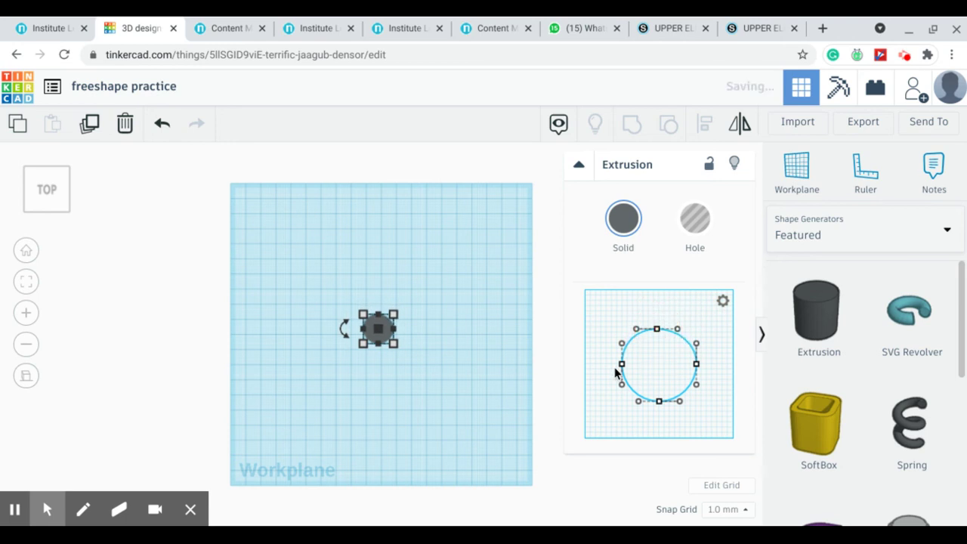
pyautogui.moveTo(621, 366)
pyautogui.mouseDown()
pyautogui.moveTo(592, 367)
pyautogui.moveTo(612, 432)
pyautogui.mouseUp()
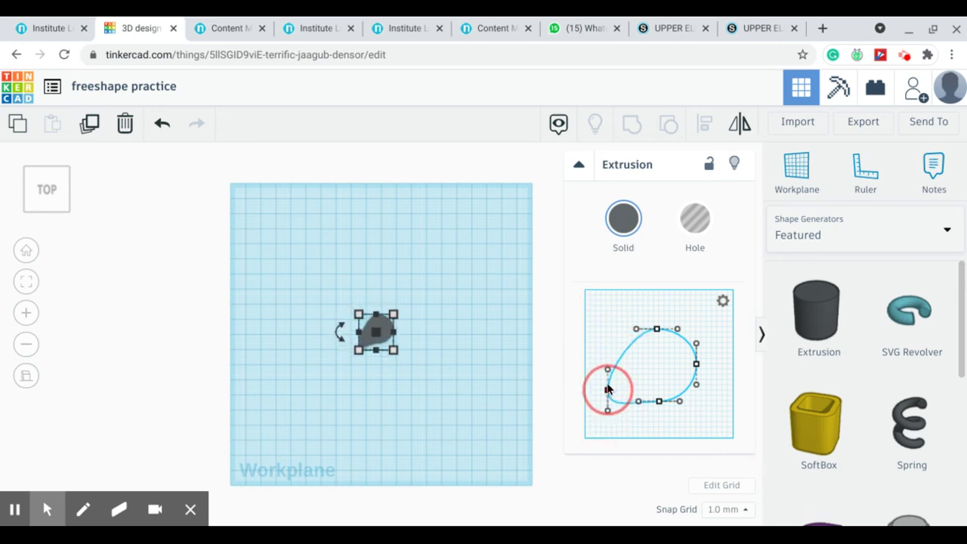
pyautogui.moveTo(612, 432); pyautogui.dragTo(596, 370)
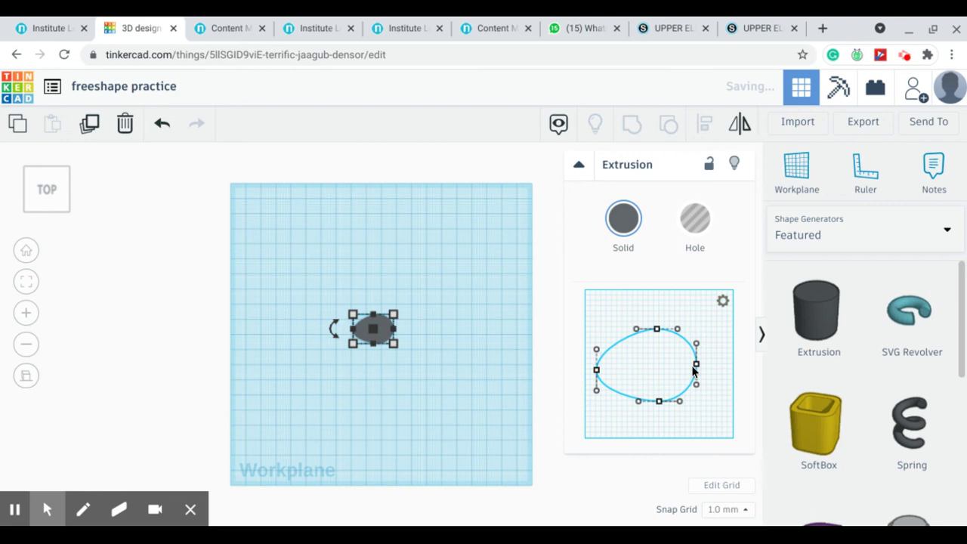
pyautogui.moveTo(696, 364)
pyautogui.mouseDown()
pyautogui.moveTo(719, 323)
pyautogui.moveTo(702, 373)
pyautogui.mouseUp()
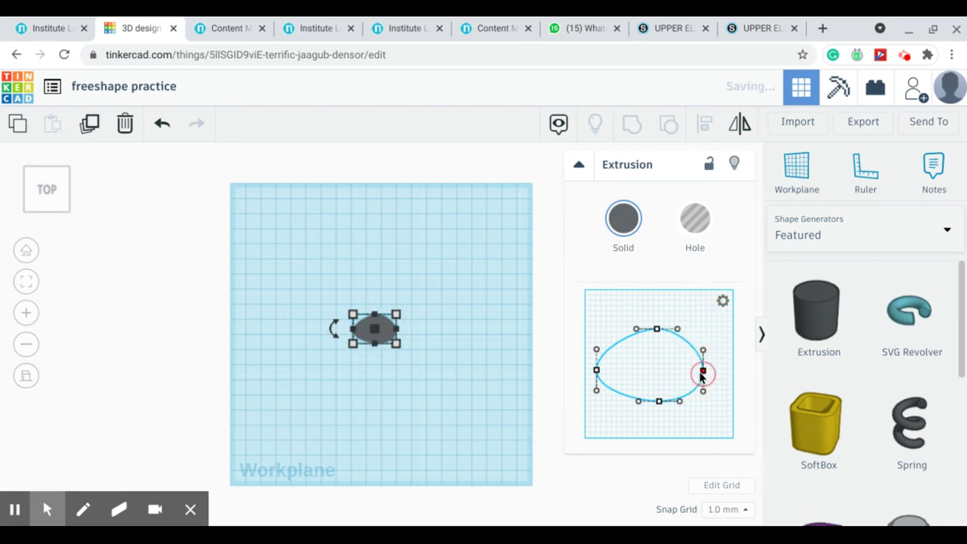
pyautogui.moveTo(657, 403)
pyautogui.mouseDown()
pyautogui.moveTo(645, 436)
pyautogui.moveTo(650, 393)
pyautogui.moveTo(656, 410)
pyautogui.moveTo(655, 361)
pyautogui.mouseUp()
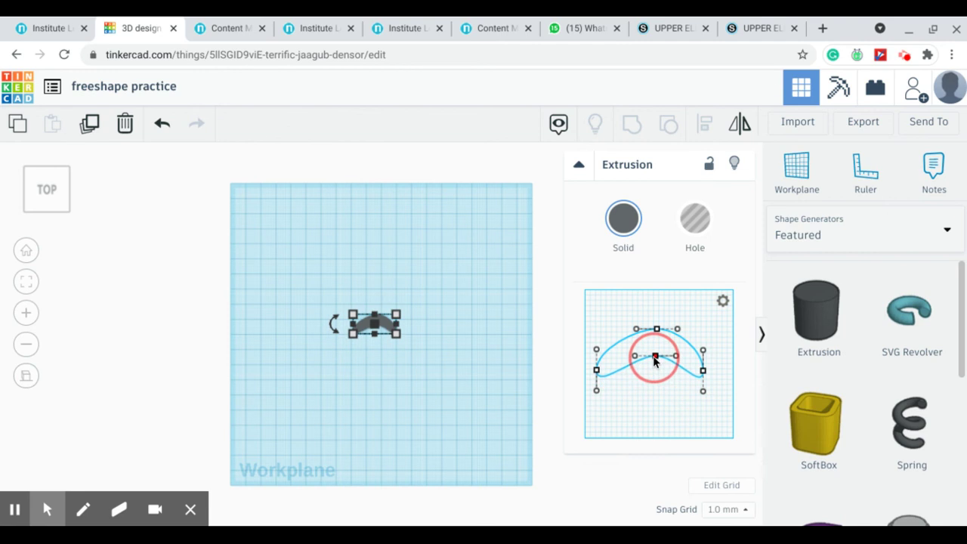
pyautogui.moveTo(652, 361)
pyautogui.mouseDown()
pyautogui.moveTo(656, 431)
pyautogui.moveTo(653, 404)
pyautogui.mouseUp()
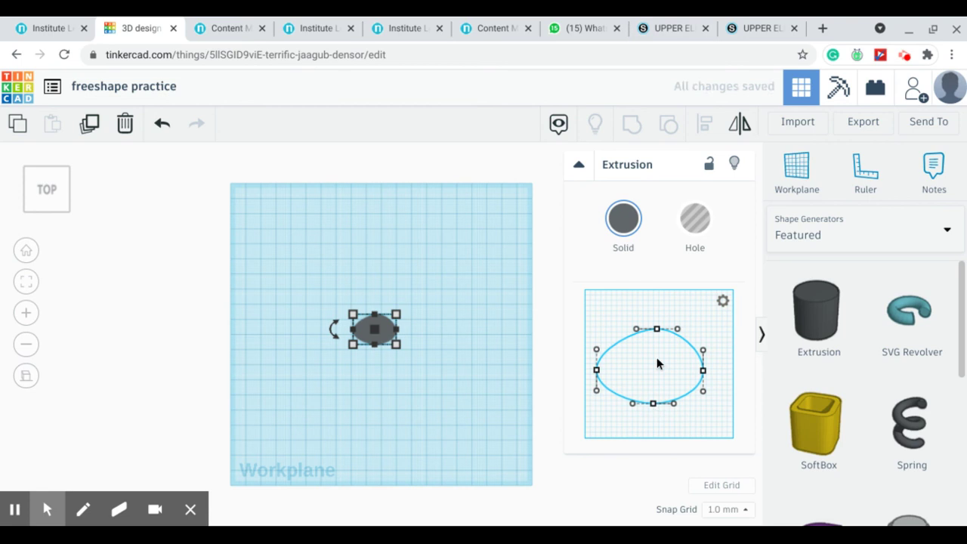
# Adjust the top point's curve handles and raise the point, giving the oval a domed top
pyautogui.click(658, 330)
pyautogui.click(636, 329)
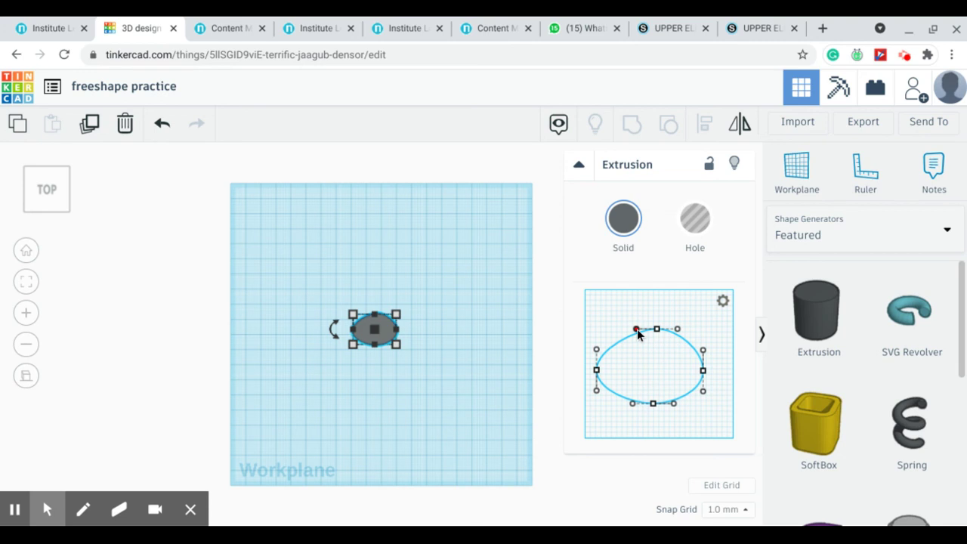
pyautogui.moveTo(636, 334); pyautogui.dragTo(613, 335)
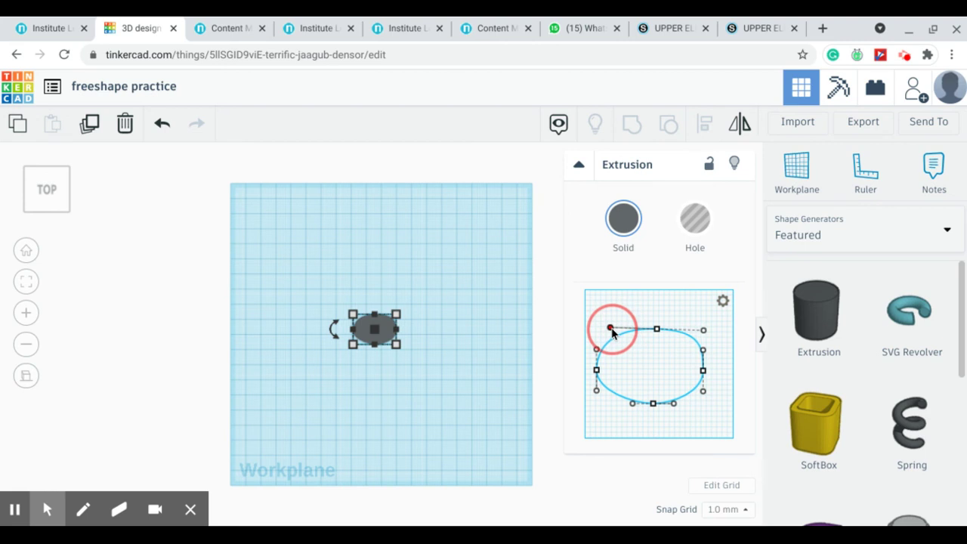
pyautogui.moveTo(612, 334)
pyautogui.mouseDown()
pyautogui.moveTo(600, 333)
pyautogui.moveTo(639, 330)
pyautogui.mouseUp()
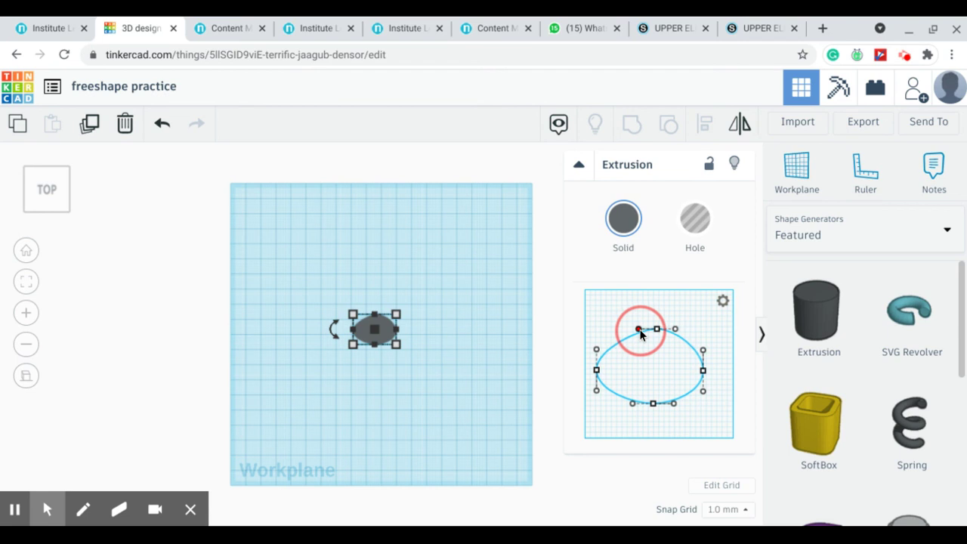
pyautogui.moveTo(639, 331); pyautogui.dragTo(600, 334)
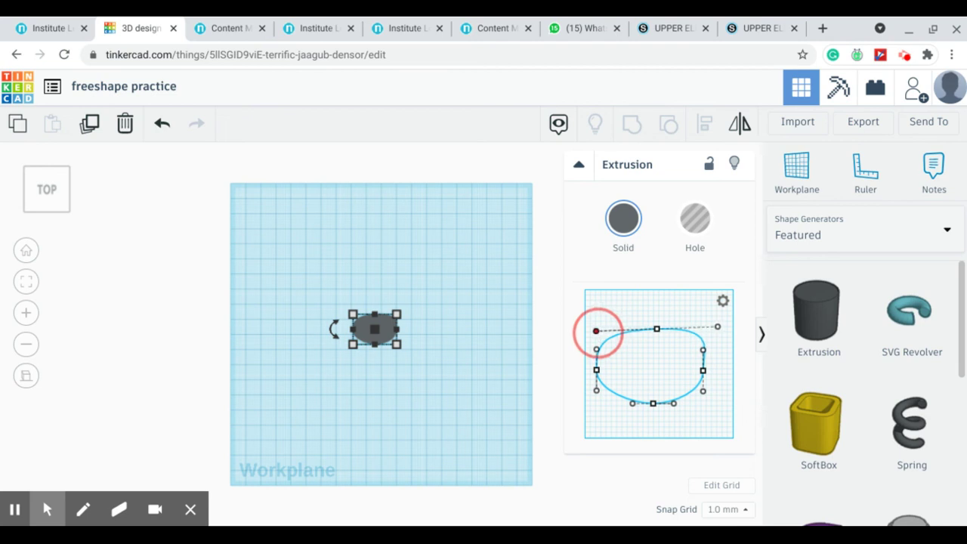
pyautogui.moveTo(599, 335)
pyautogui.mouseDown()
pyautogui.moveTo(570, 334)
pyautogui.moveTo(627, 335)
pyautogui.mouseUp()
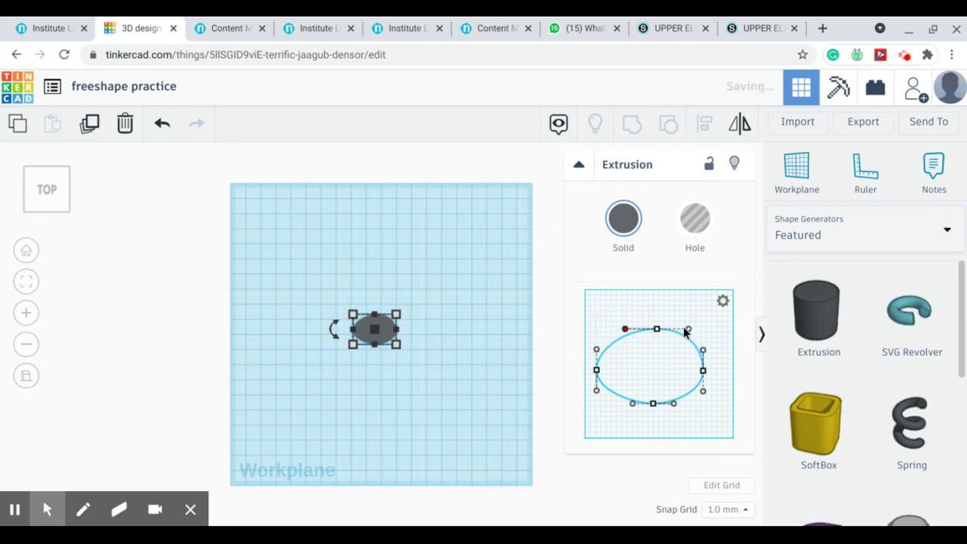
pyautogui.moveTo(687, 330)
pyautogui.mouseDown()
pyautogui.moveTo(722, 332)
pyautogui.moveTo(689, 328)
pyautogui.moveTo(657, 341)
pyautogui.moveTo(623, 338)
pyautogui.moveTo(625, 328)
pyautogui.moveTo(631, 370)
pyautogui.moveTo(626, 341)
pyautogui.mouseUp()
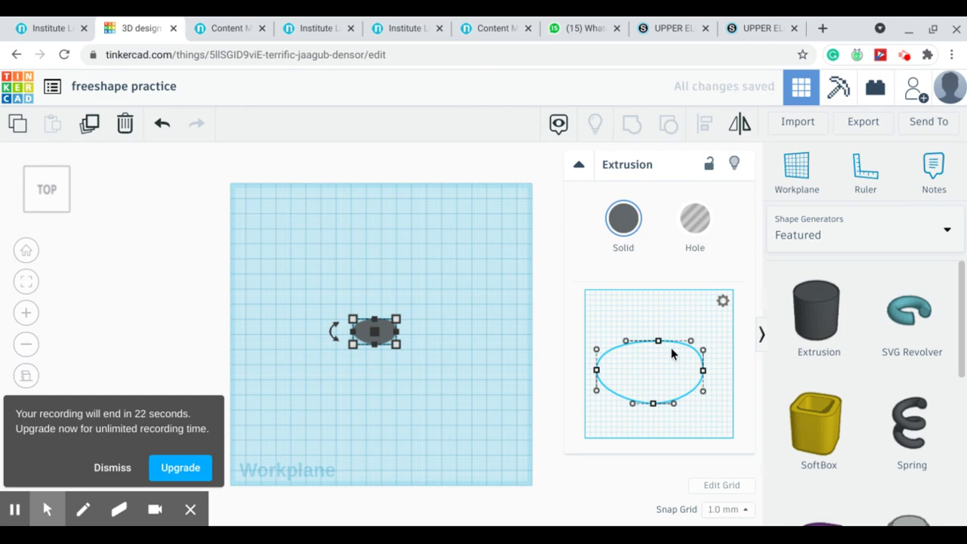
pyautogui.moveTo(660, 340)
pyautogui.mouseDown()
pyautogui.moveTo(656, 315)
pyautogui.moveTo(658, 361)
pyautogui.moveTo(659, 323)
pyautogui.moveTo(654, 347)
pyautogui.moveTo(549, 352)
pyautogui.moveTo(654, 341)
pyautogui.moveTo(654, 317)
pyautogui.mouseUp()
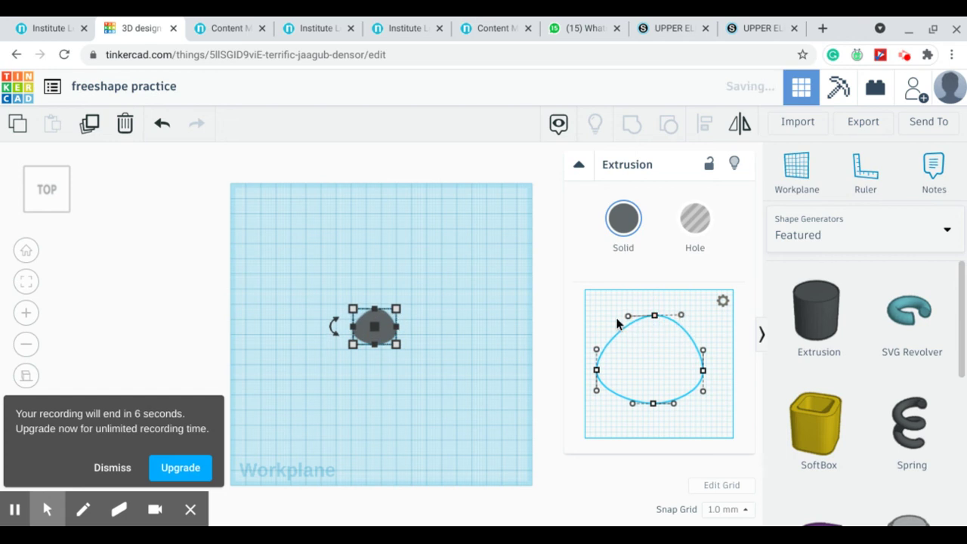